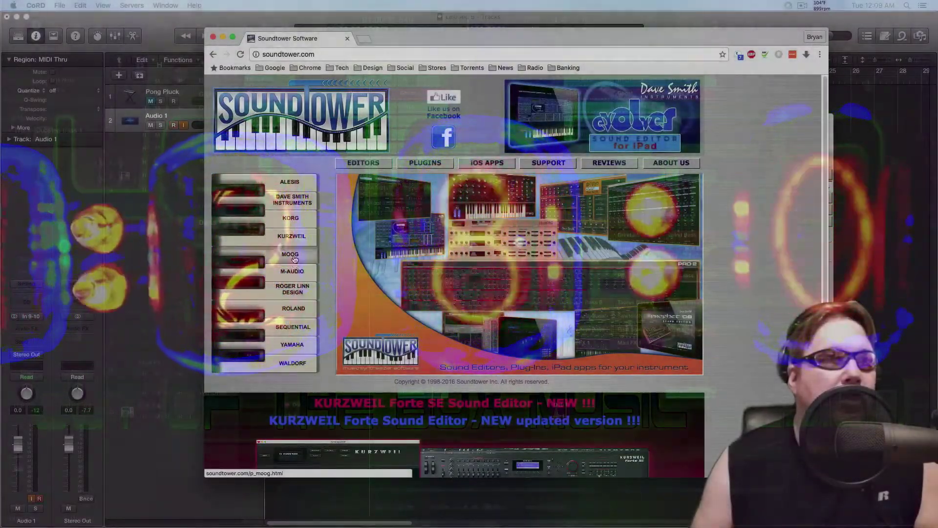
Open Soundtower's Korg editor products and view the Karma-EditPro 2.4.0 page.
left_click(291, 221)
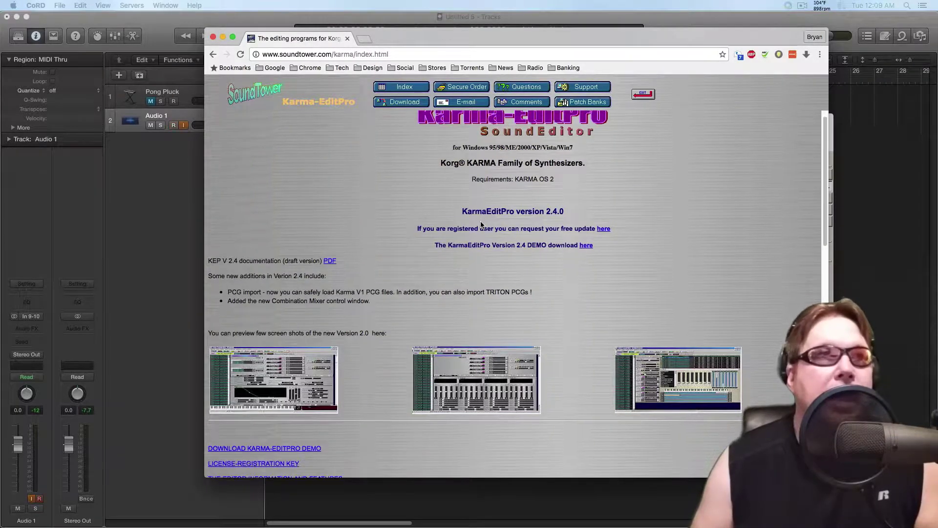
scroll(486, 224, "down", 5)
scroll(492, 230, "up", 4)
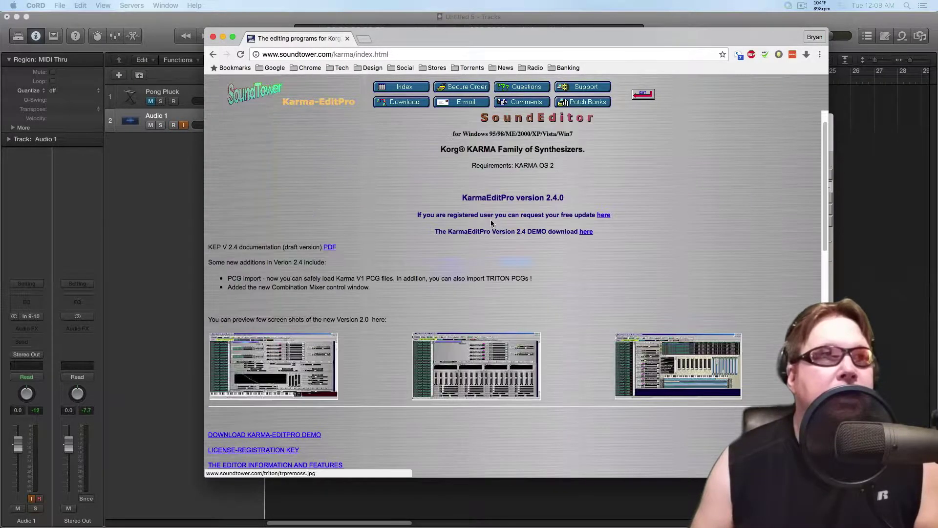
scroll(533, 247, "down", 8)
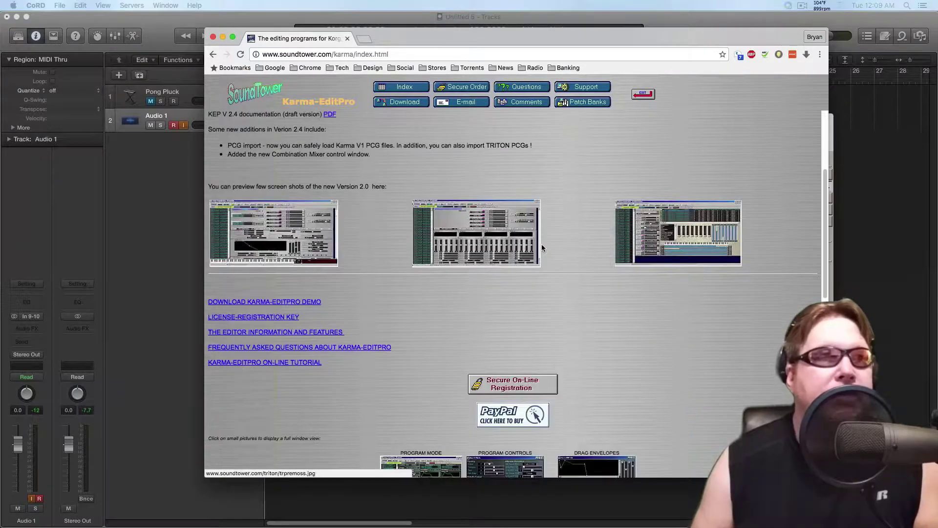
scroll(539, 241, "up", 9)
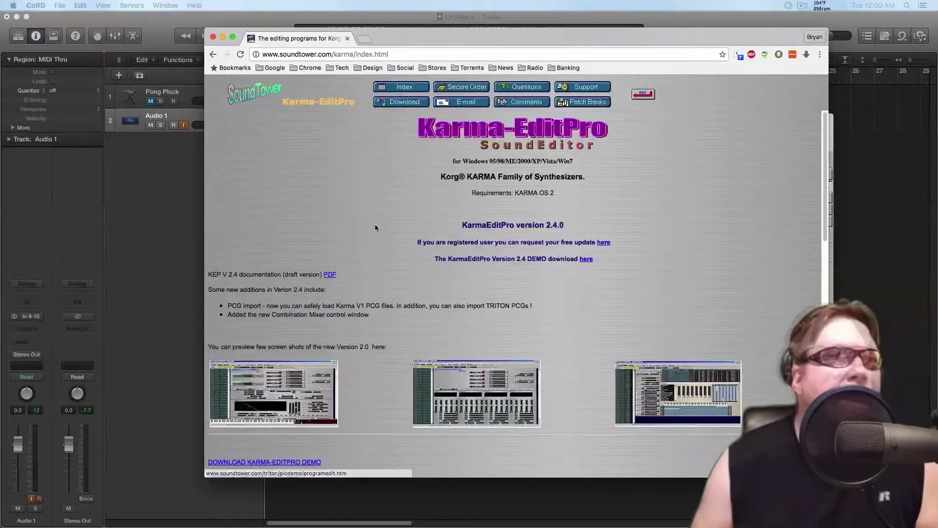
Open the Karma-EditPro registration price list in a second tab, then browse the info page again.
left_click(467, 87)
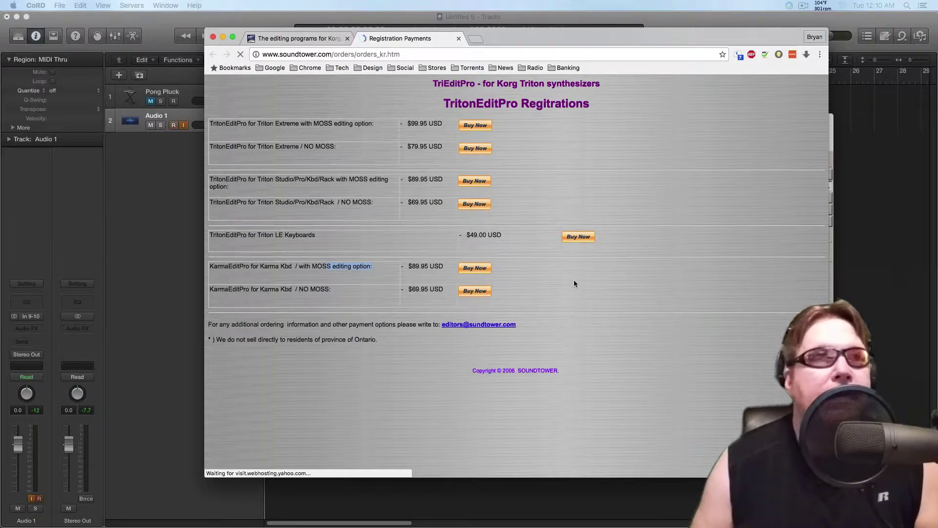
left_click(326, 40)
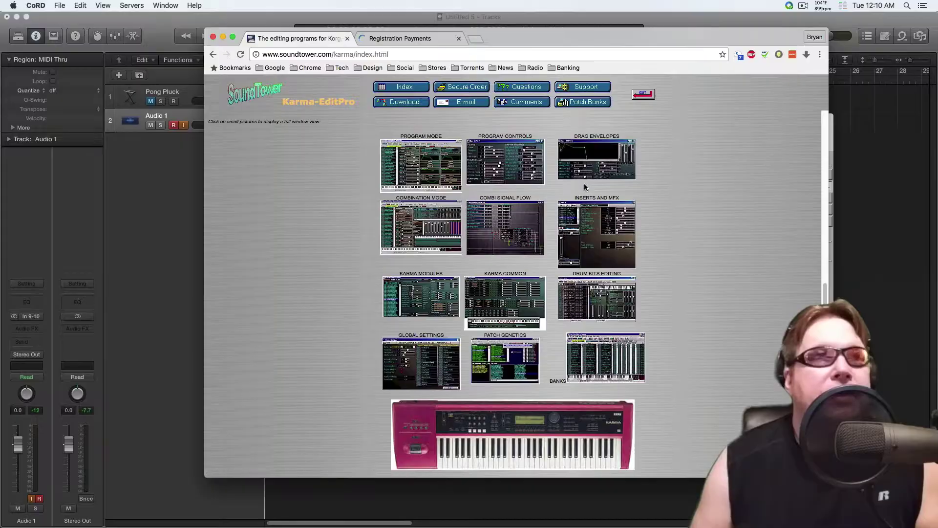
scroll(584, 188, "down", 5)
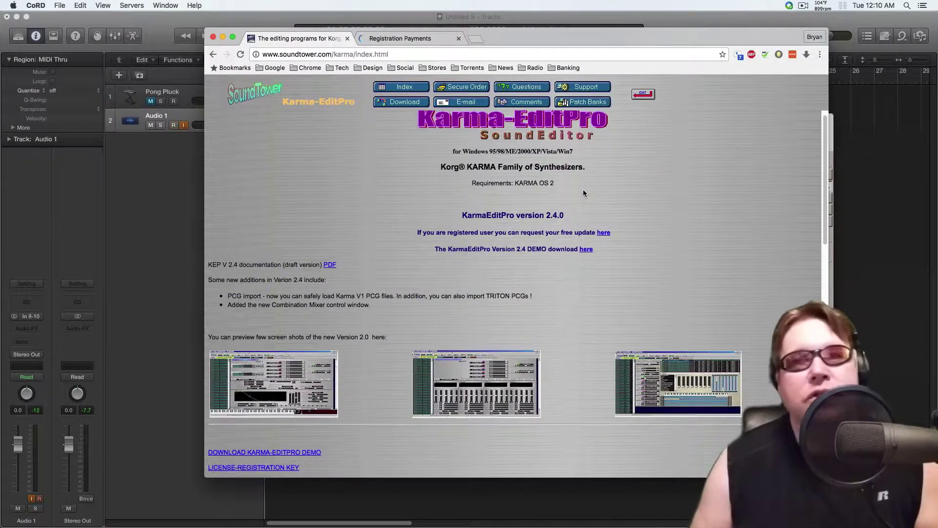
scroll(586, 194, "up", 5)
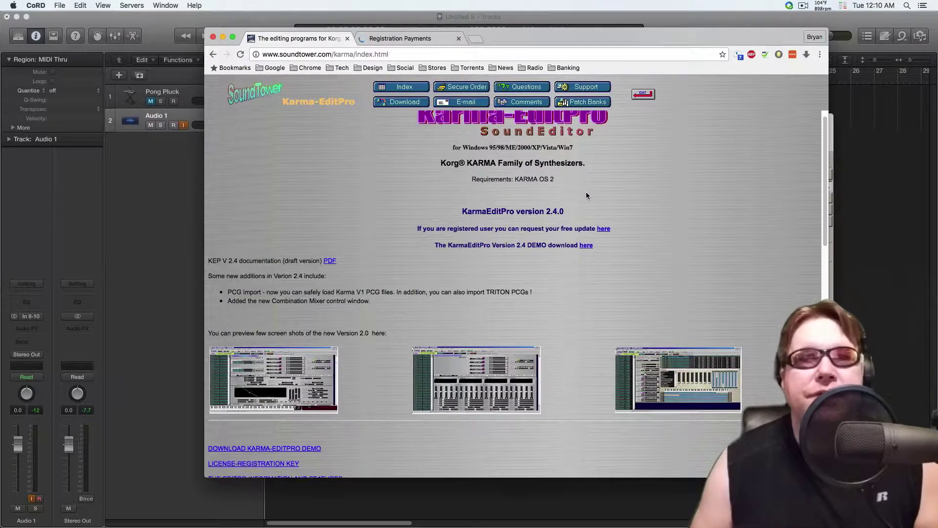
scroll(585, 192, "down", 5)
scroll(585, 194, "up", 5)
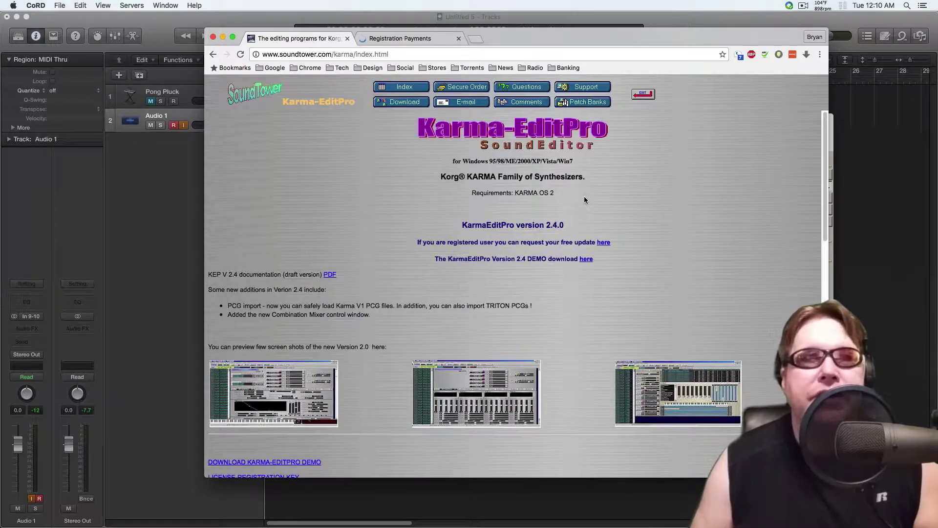
scroll(584, 193, "down", 5)
scroll(584, 194, "up", 5)
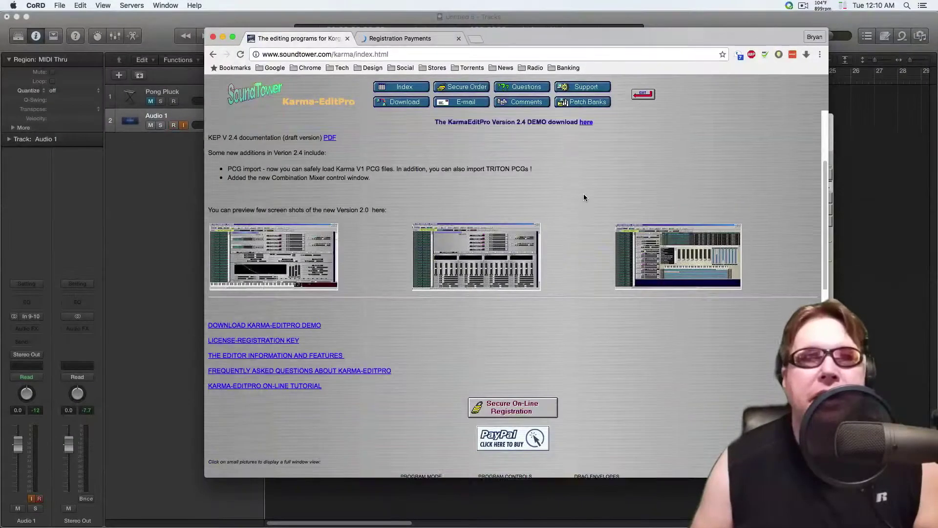
scroll(581, 195, "down", 1)
scroll(600, 199, "down", 10)
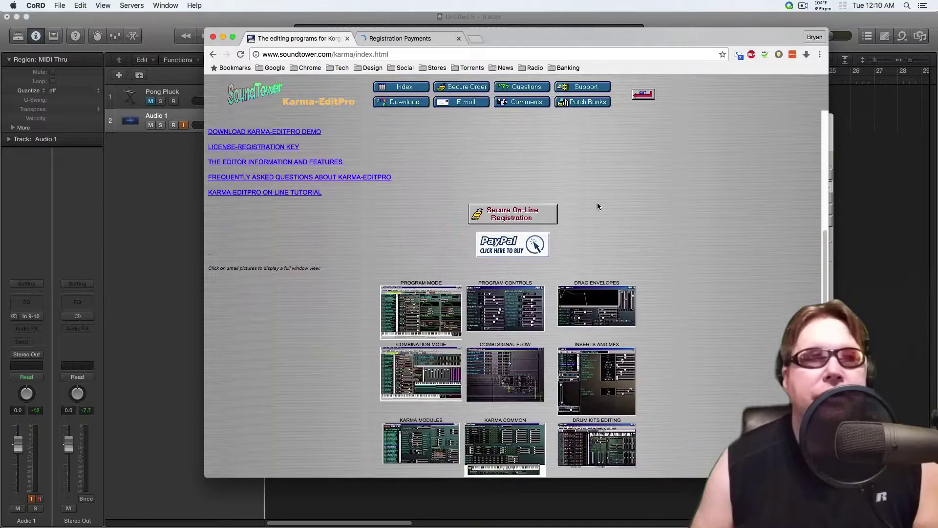
scroll(597, 202, "up", 10)
scroll(647, 204, "down", 1)
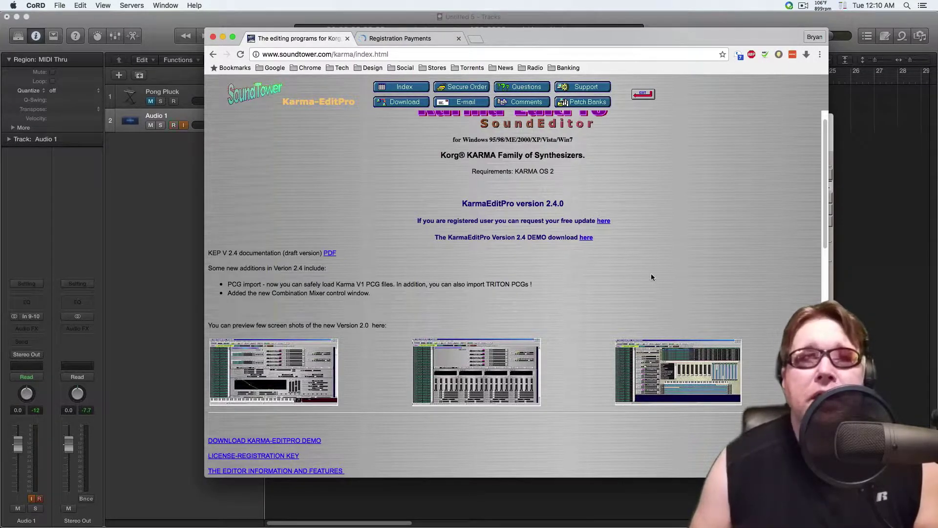
scroll(651, 274, "down", 2)
scroll(604, 283, "up", 3)
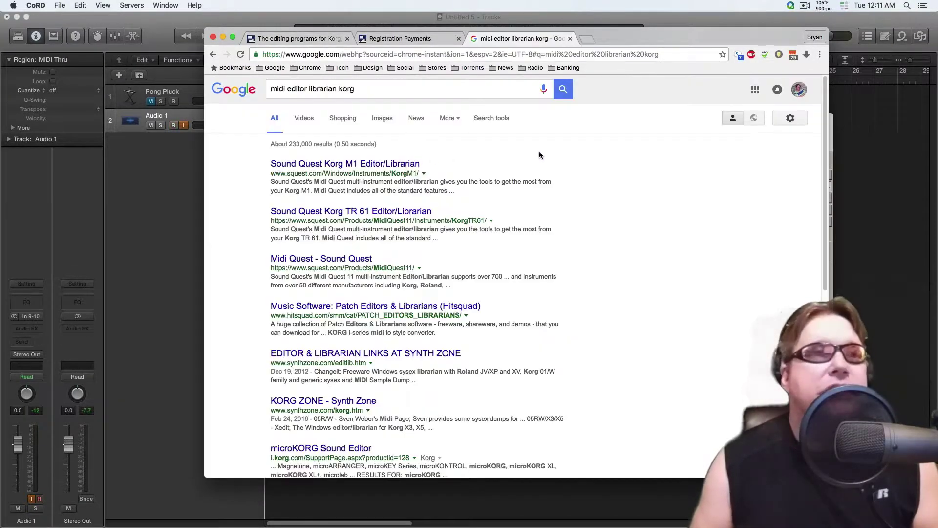
Close the Google 'midi editor librarian korg' results tab.
left_click(570, 38)
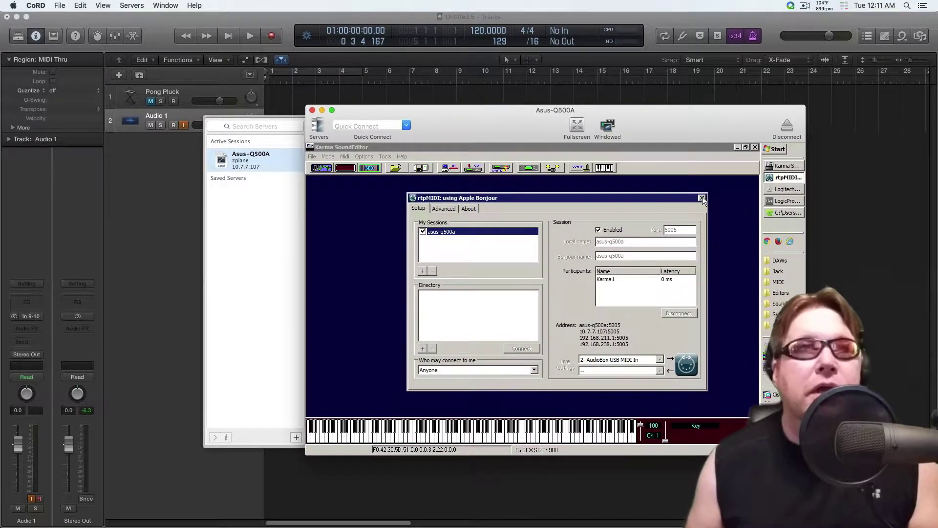
Close the rtpMIDI session window and move the KORG KARMA System settings dialog right.
left_click(701, 198)
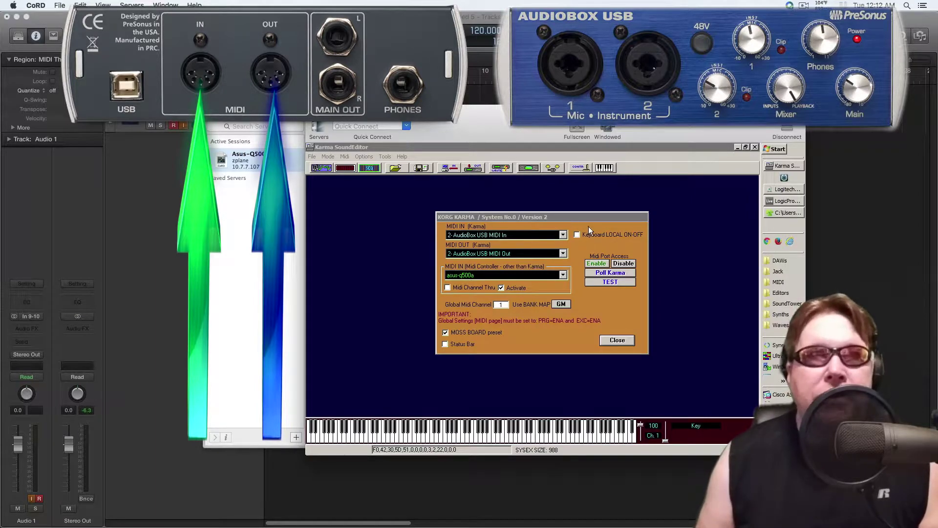
left_click_drag(593, 218, 600, 214)
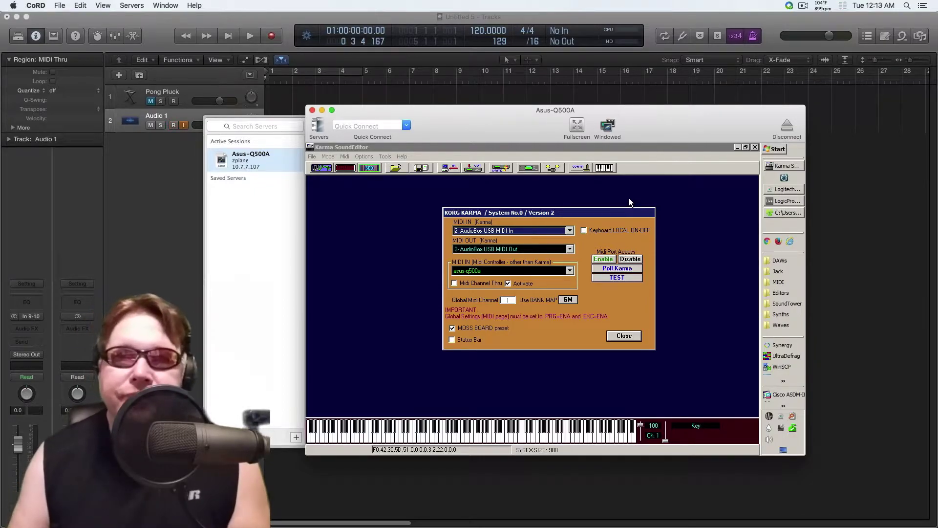
left_click_drag(577, 212, 594, 212)
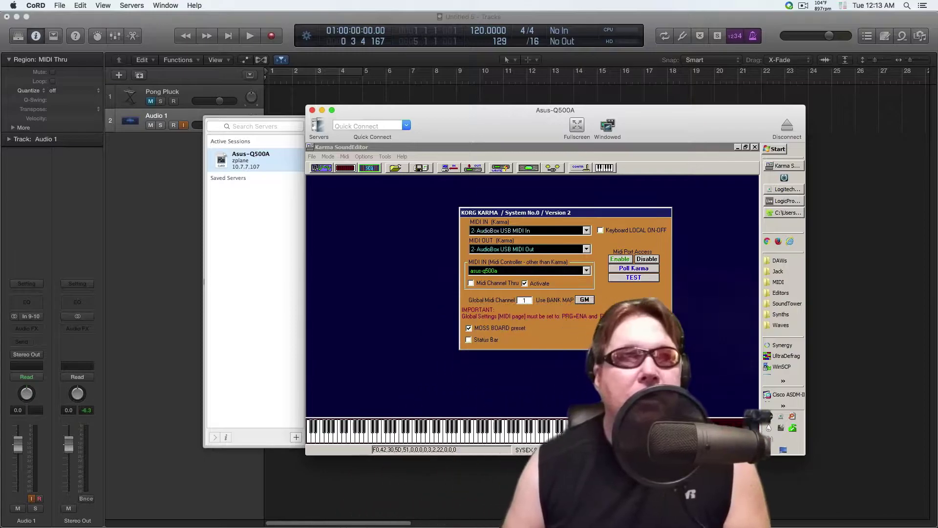
Dismiss the KARMA System settings and show the Program bank list for Banks A–F.
key("Return")
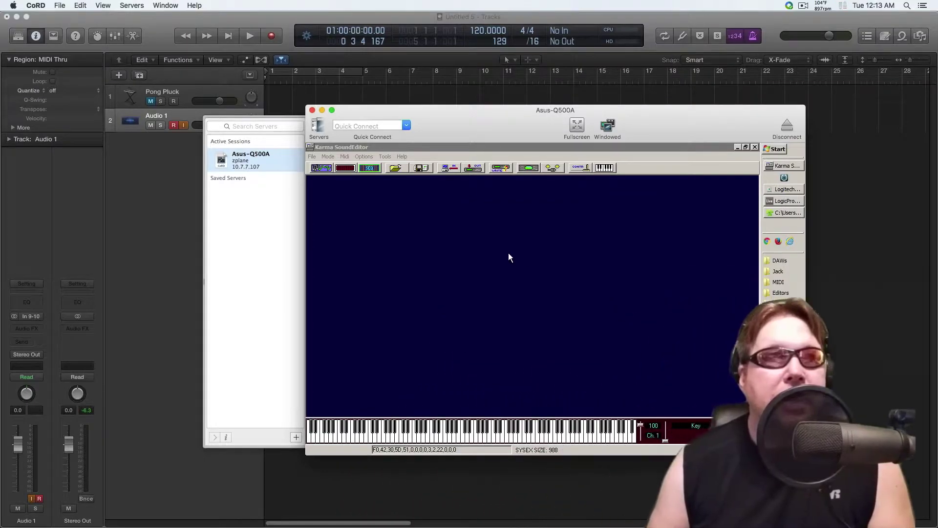
left_click(320, 168)
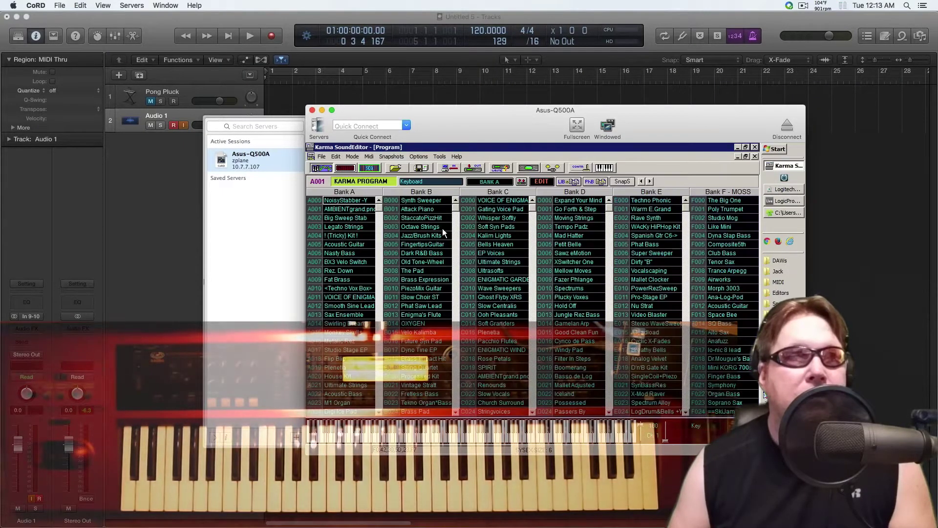
left_click_drag(705, 124, 689, 92)
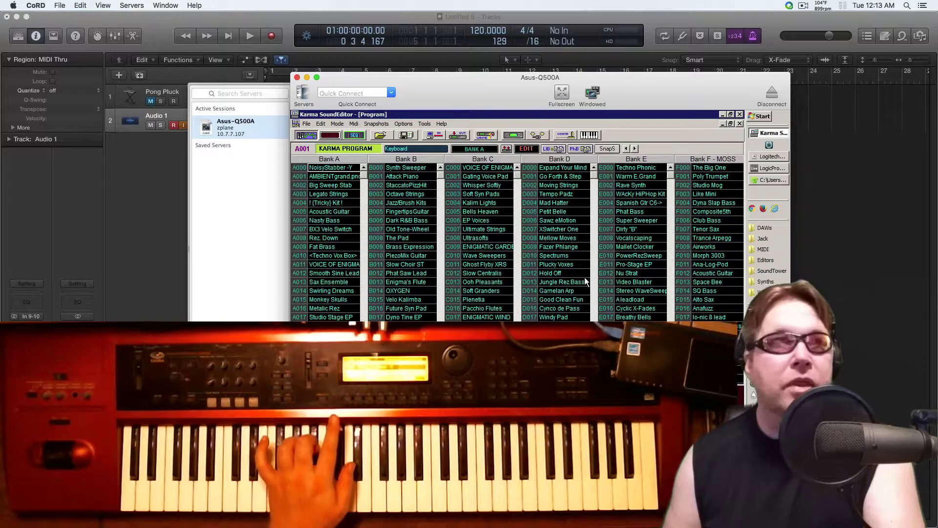
Load program A001 AMBIENTgrand.pno, then switch to A003 Legato Strings.
left_click(335, 176)
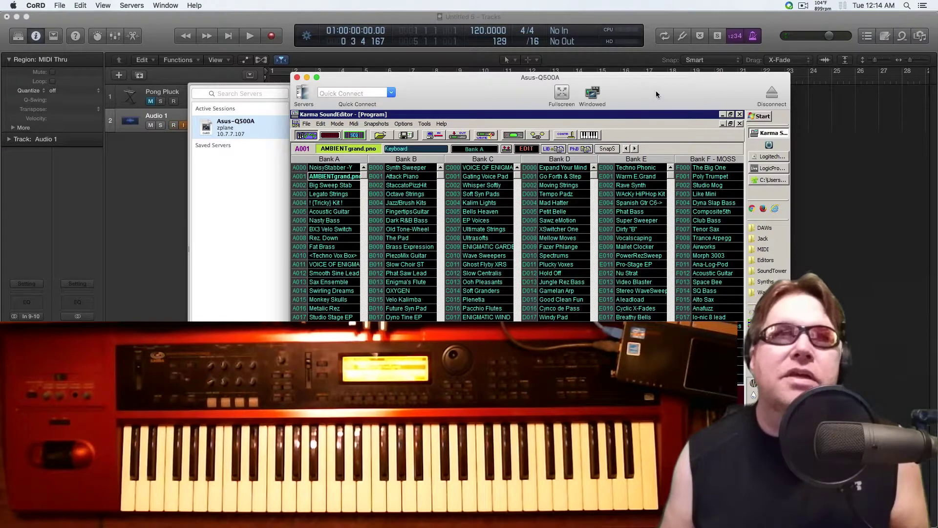
left_click_drag(655, 91, 670, 107)
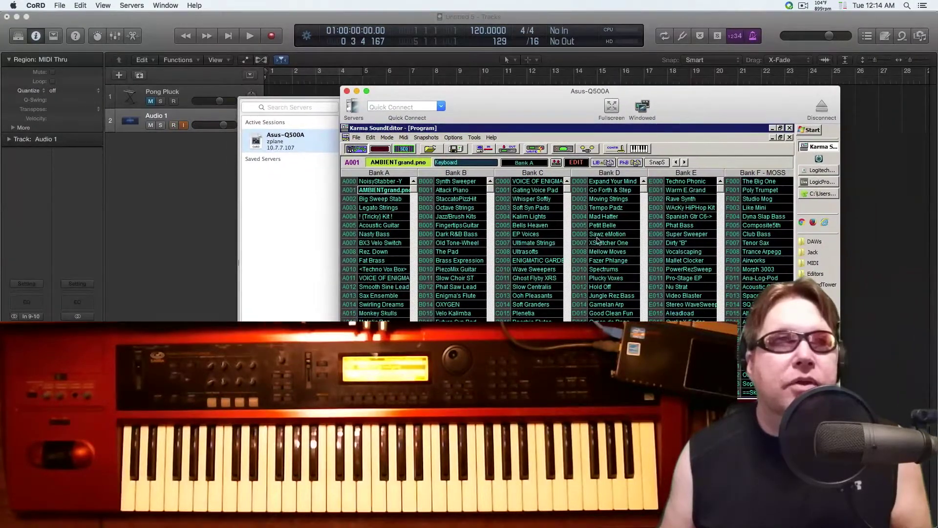
left_click(385, 211)
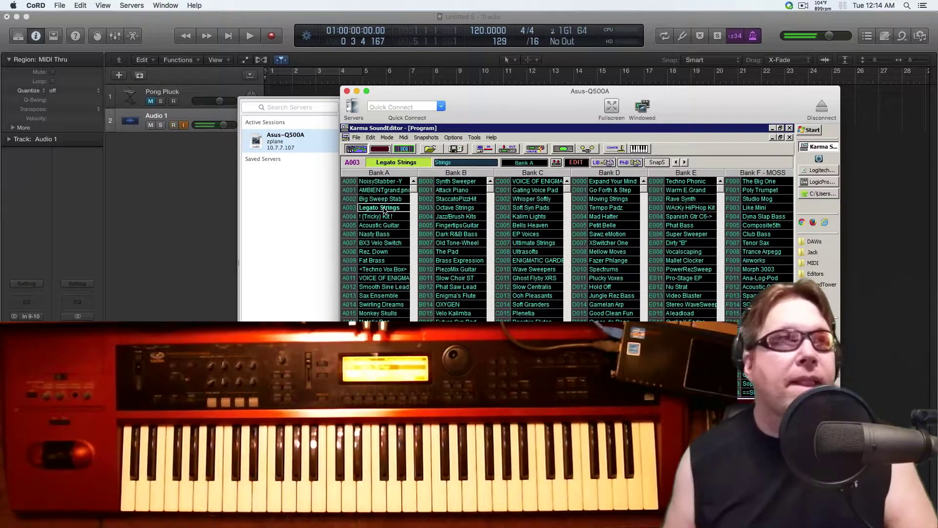
mouse_move(579, 111)
left_mouse_down()
mouse_move(613, 118)
mouse_move(568, 111)
left_mouse_up()
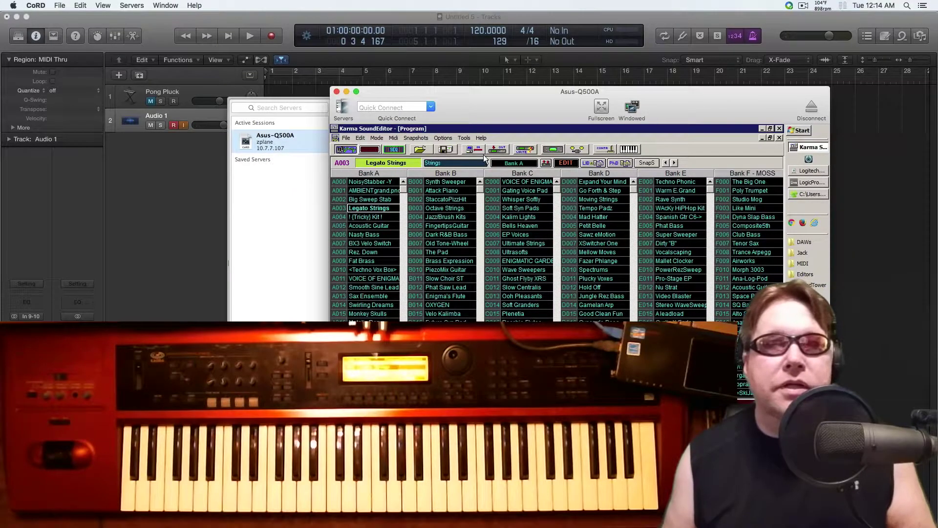
left_click_drag(494, 108, 486, 110)
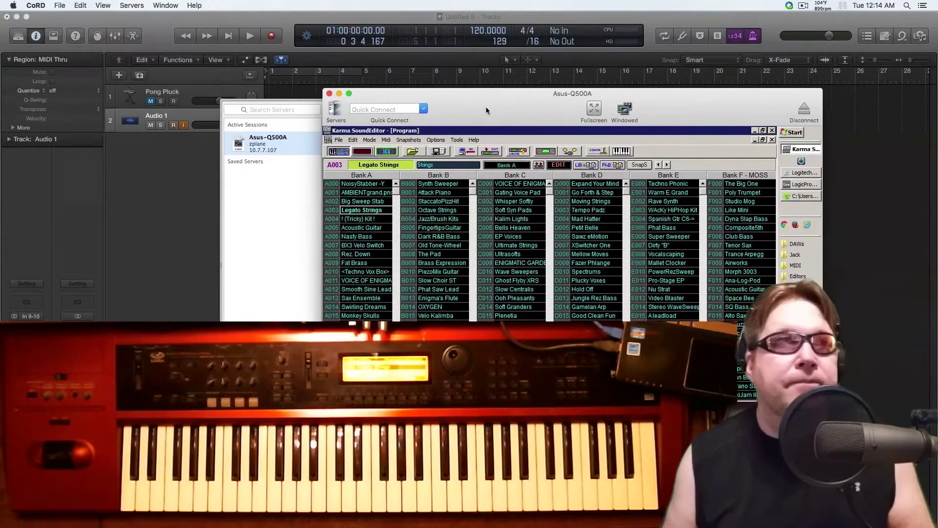
right_click(256, 142)
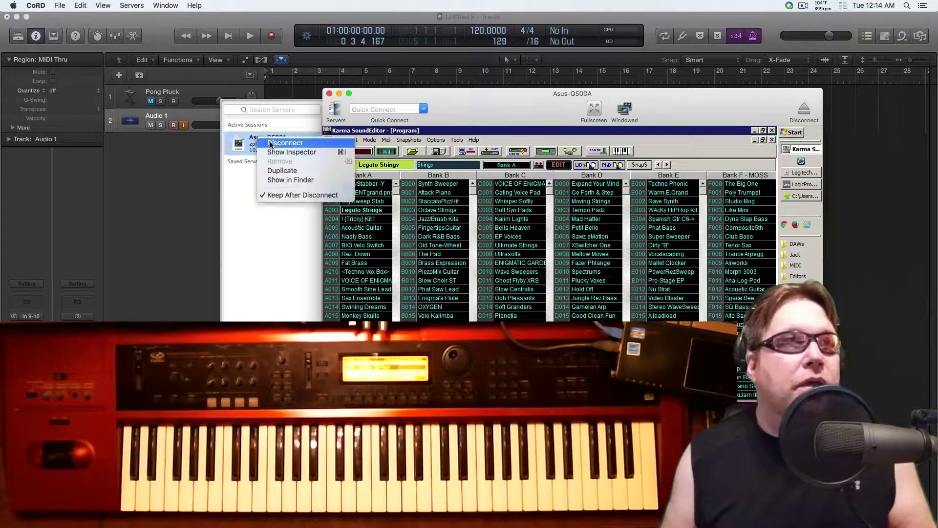
left_click(281, 152)
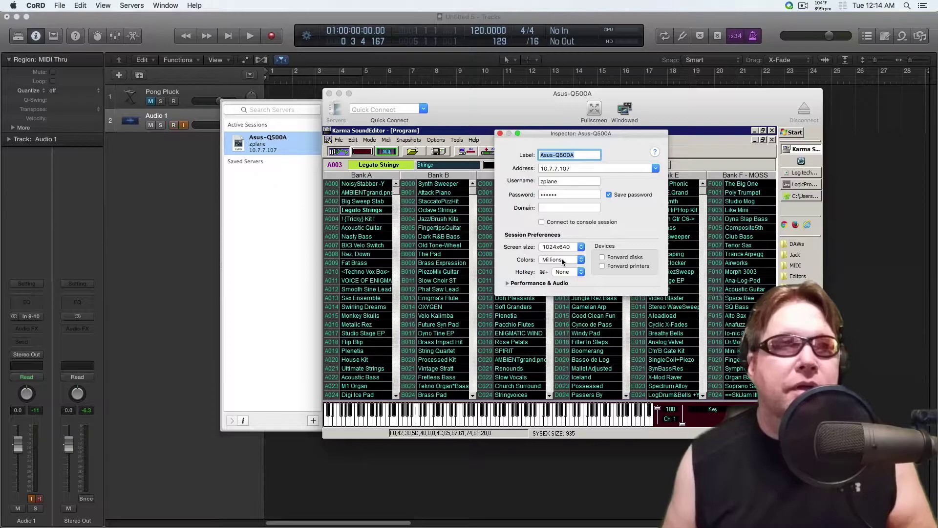
left_click(507, 283)
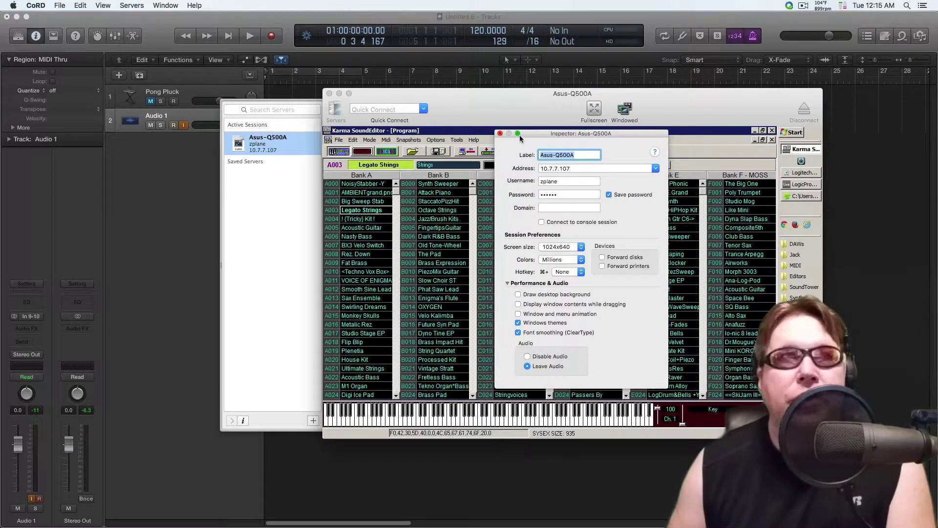
left_click(499, 134)
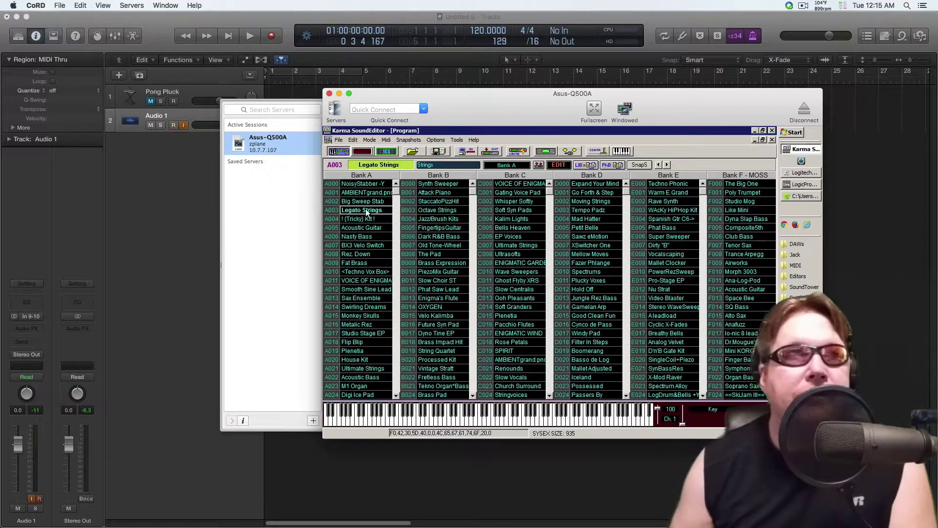
left_click_drag(525, 98, 552, 96)
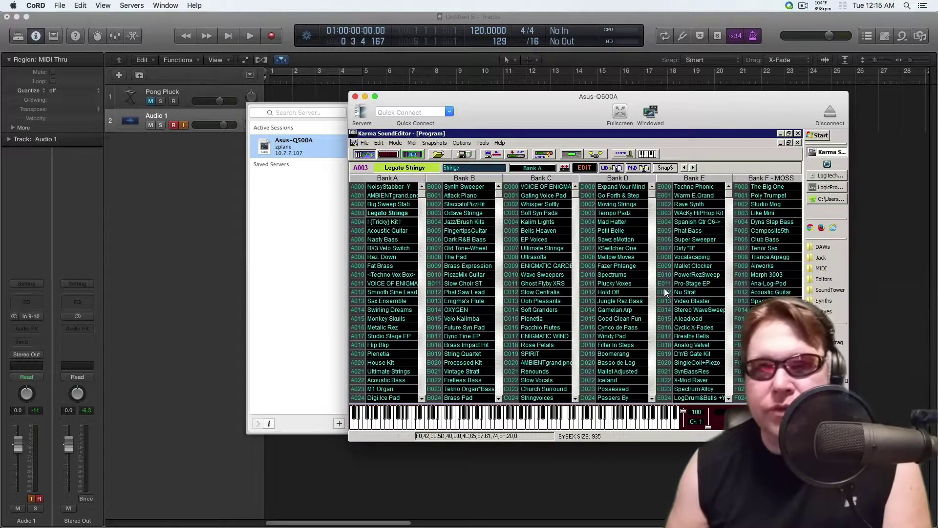
right_click(285, 142)
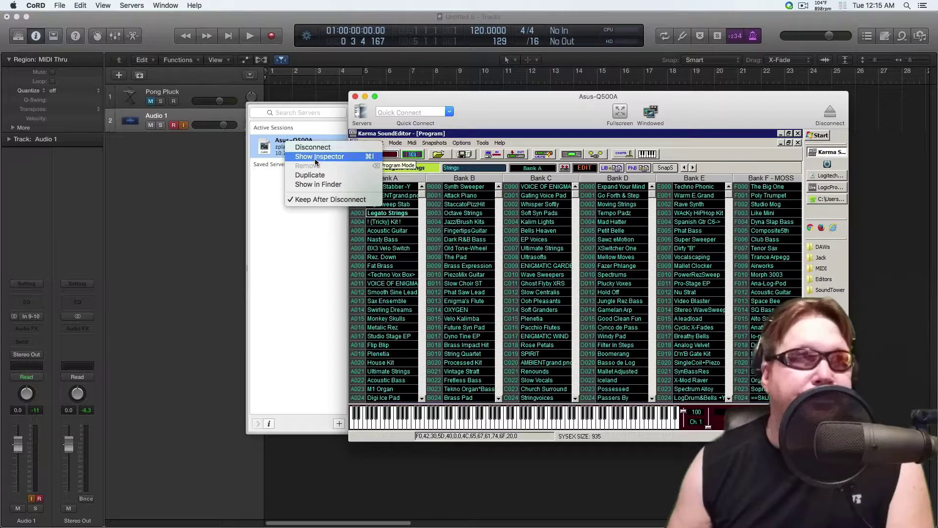
left_click(303, 153)
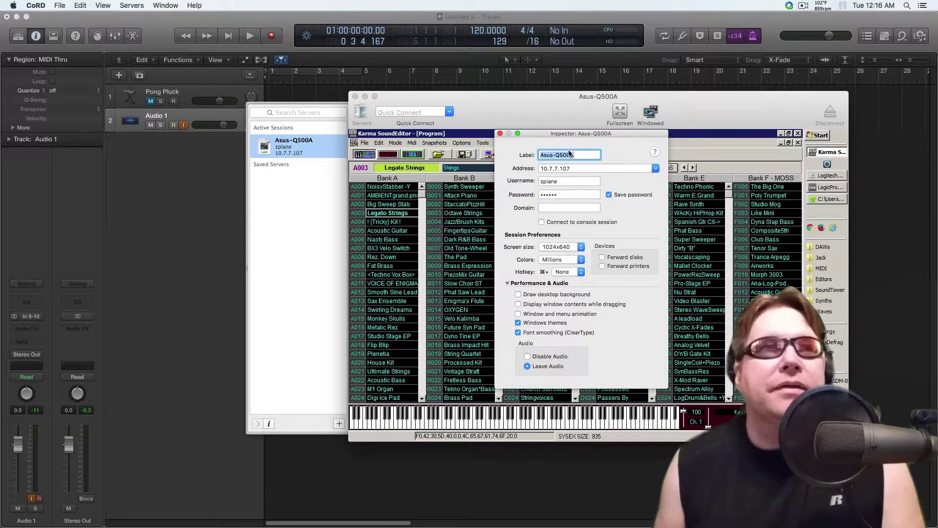
Close CoRD's session Inspector and Servers drawer, leaving only the Karma SoundEditor window.
left_click(500, 133)
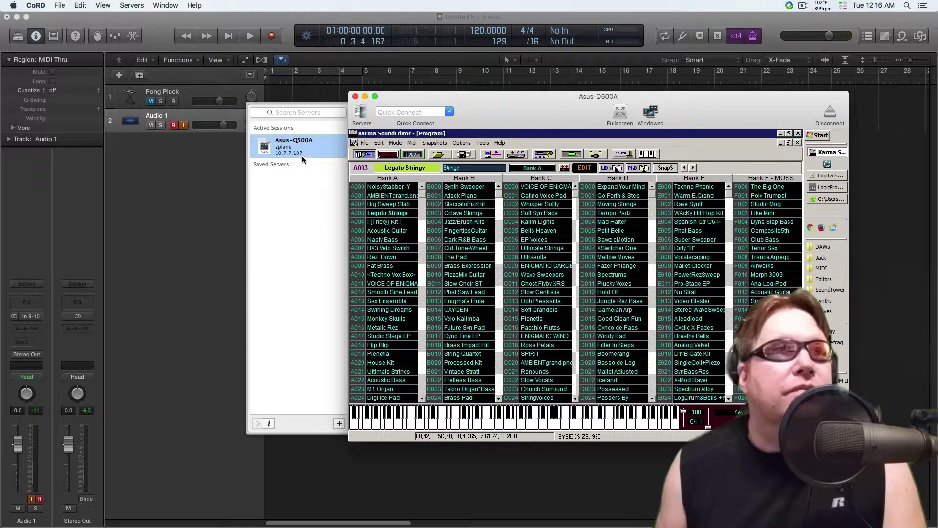
left_click(362, 112)
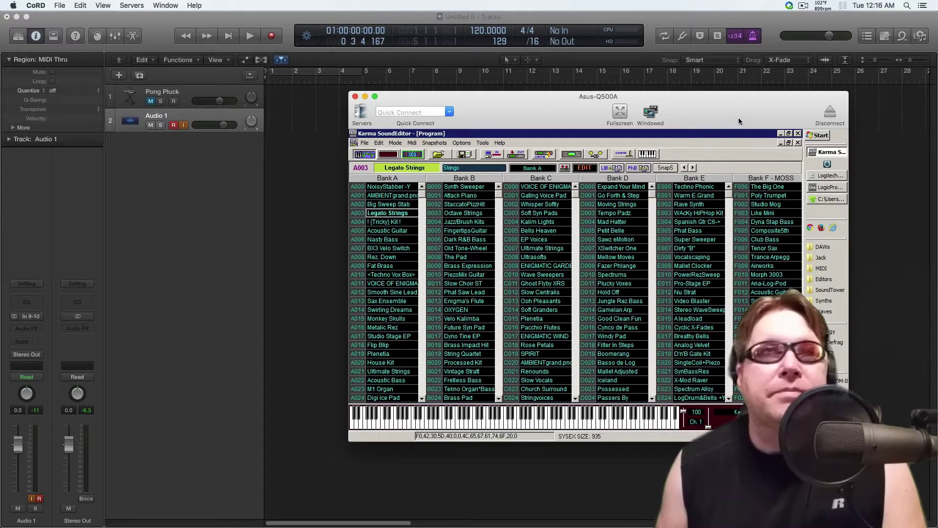
mouse_move(739, 121)
left_mouse_down()
mouse_move(791, 132)
mouse_move(741, 118)
left_mouse_up()
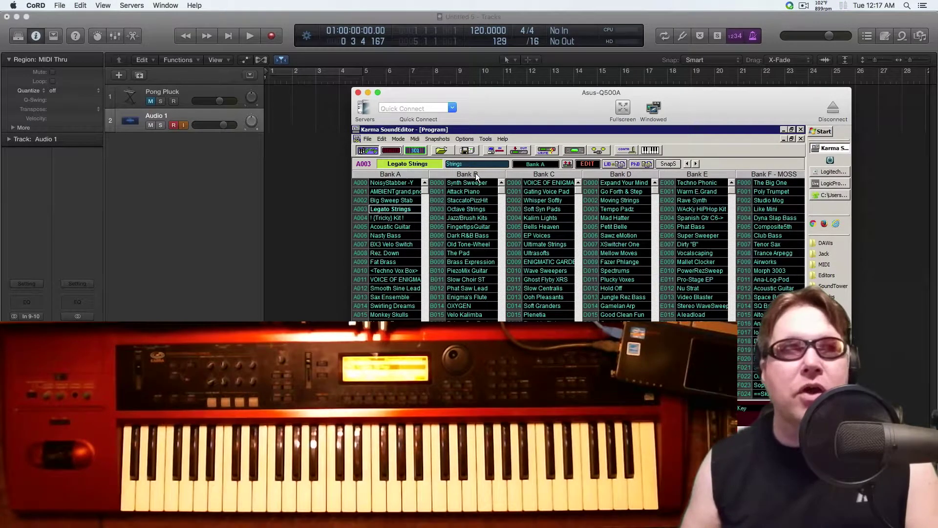
Audition B003 Octave Strings and A008 Rez. Down, then load B007 Old Tone-Wheel.
left_click(478, 211)
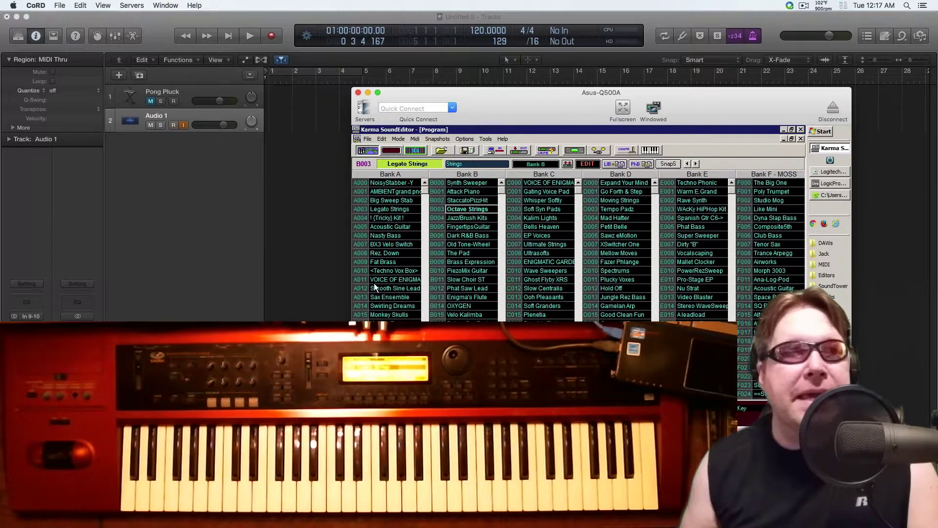
left_click(383, 252)
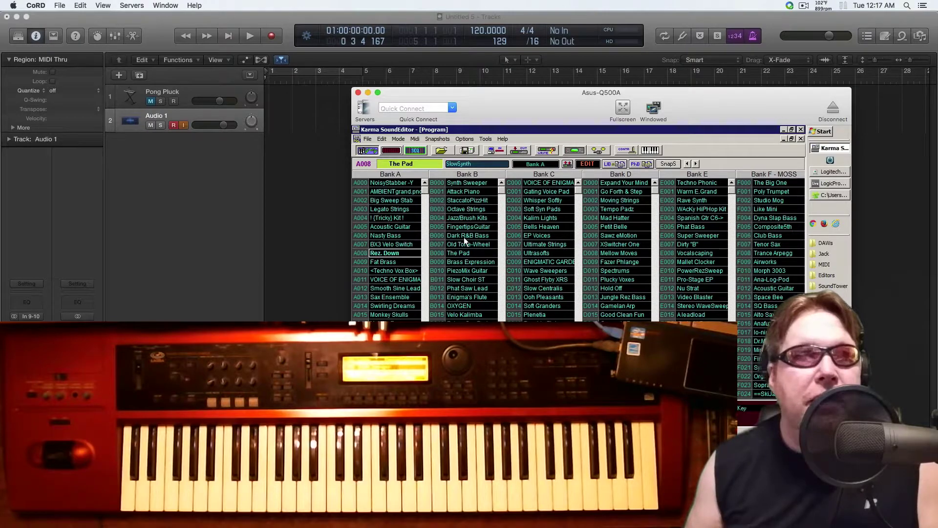
left_click(465, 247)
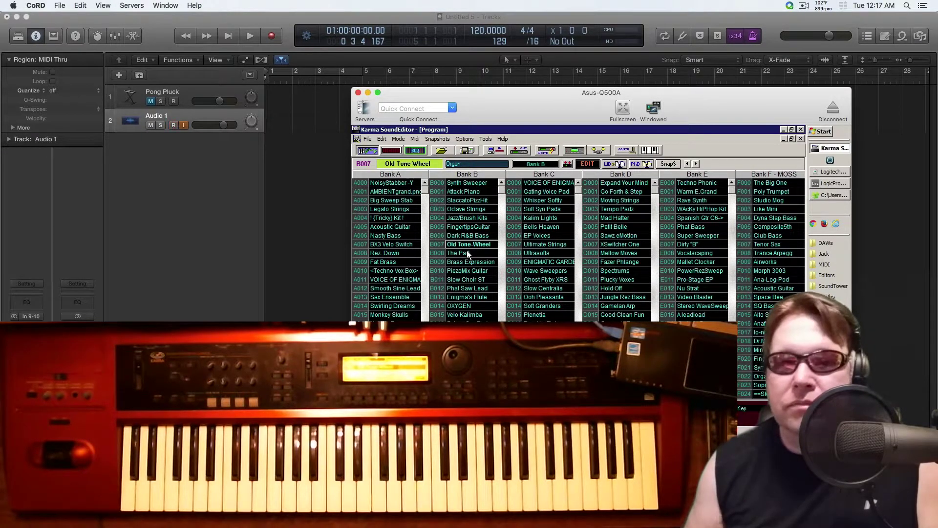
Load B008 The Pad (SlowSynth) from the Bank B column.
left_click(466, 254)
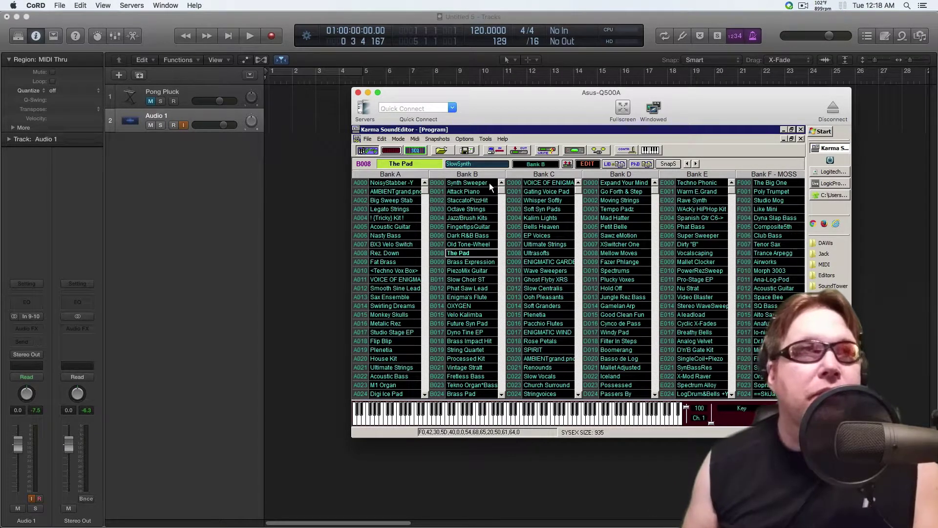
Receive All Program Banks from the Karma using Midi > Receive Bank.
left_click(415, 139)
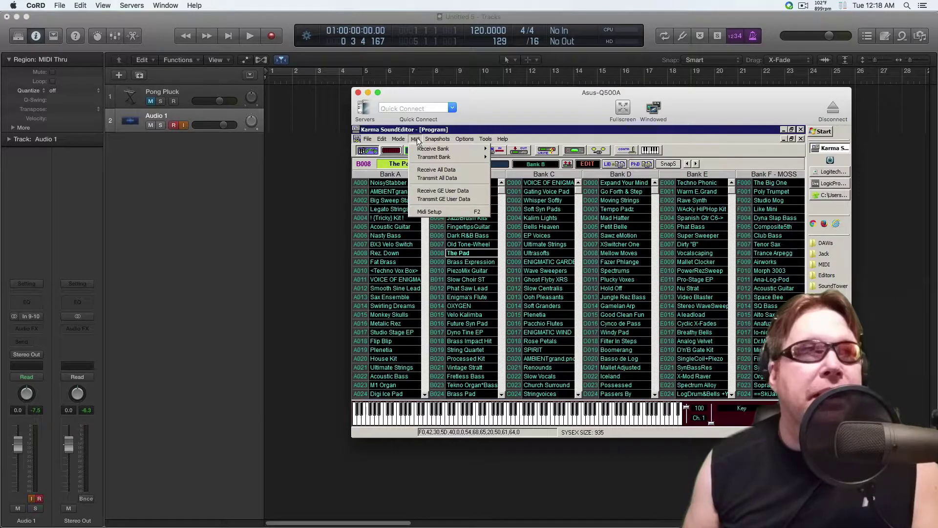
mouse_move(451, 149)
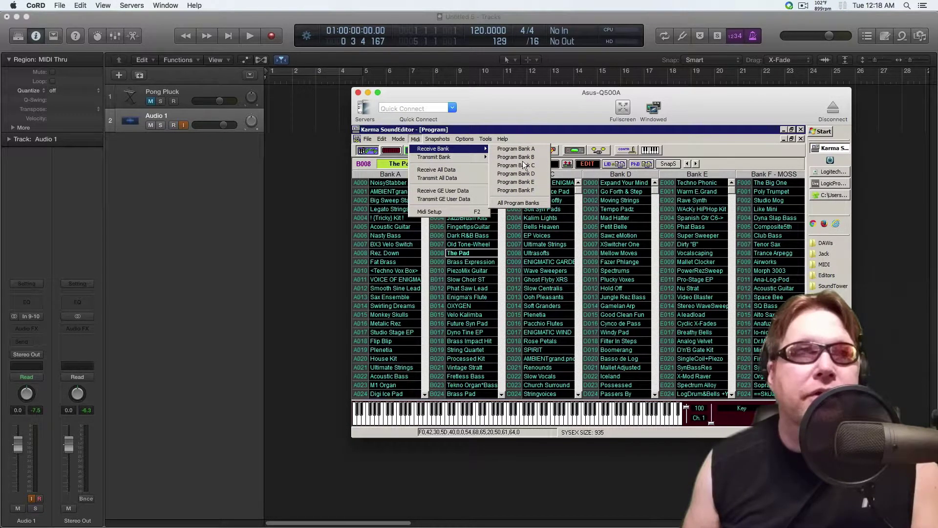
left_click(511, 201)
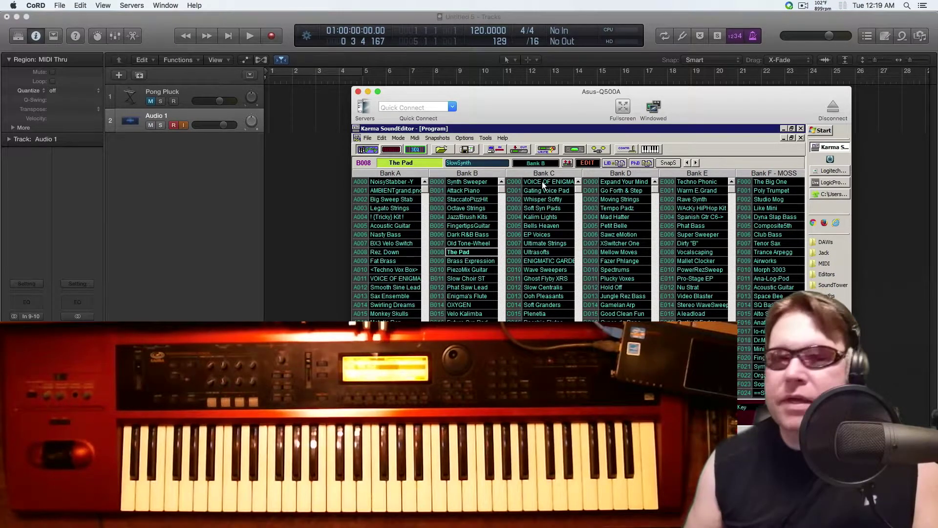
Load program C000 VOICE OF ENIGMA from Bank C onto the Karma.
left_click(542, 182)
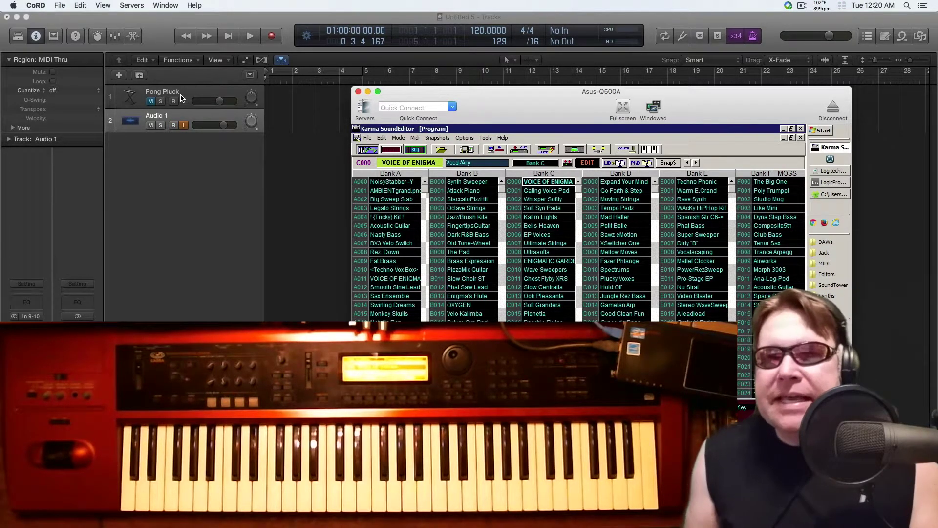
Select the Pong Pluck track, then show the Audio 1 track's In 9-10 monitoring channel strip.
left_click(205, 94)
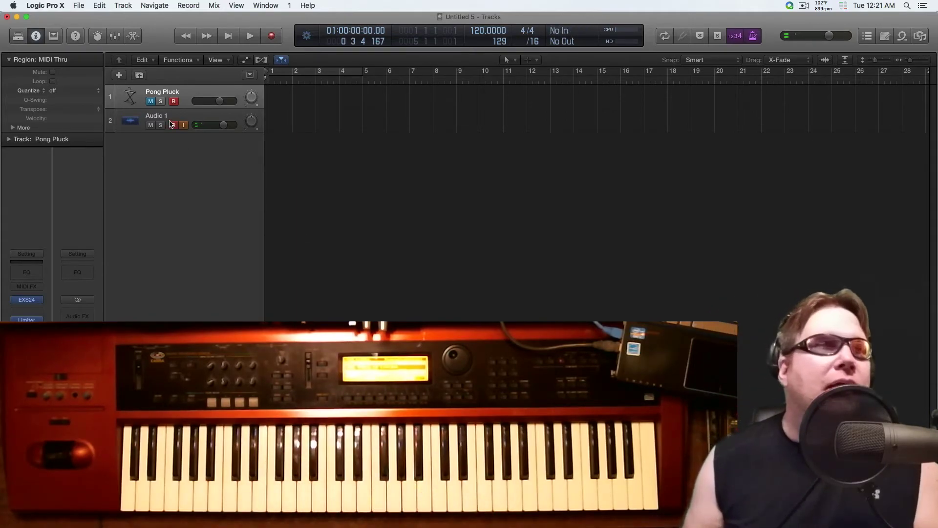
left_click(190, 117)
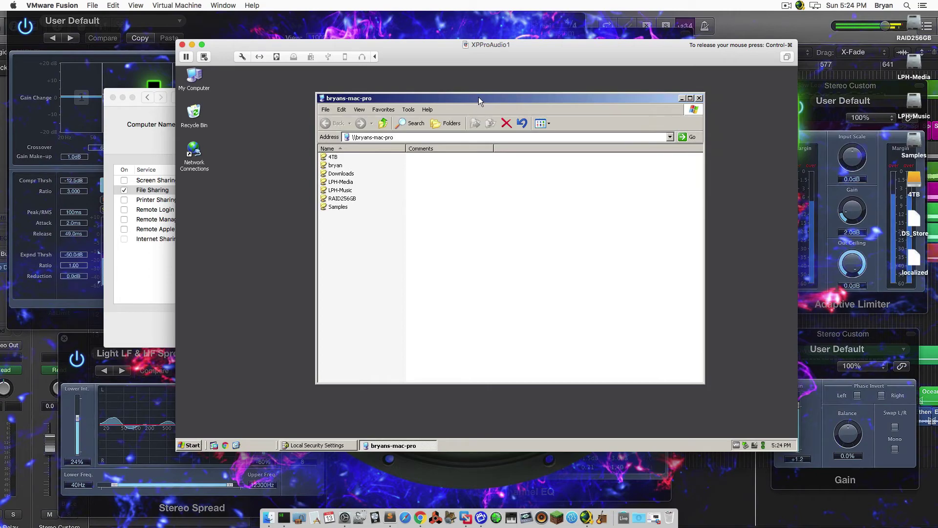
Move the bryans-mac-pro shared-folders window slightly up and to the left.
mouse_move(477, 96)
left_mouse_down()
mouse_move(459, 92)
mouse_move(466, 88)
left_mouse_up()
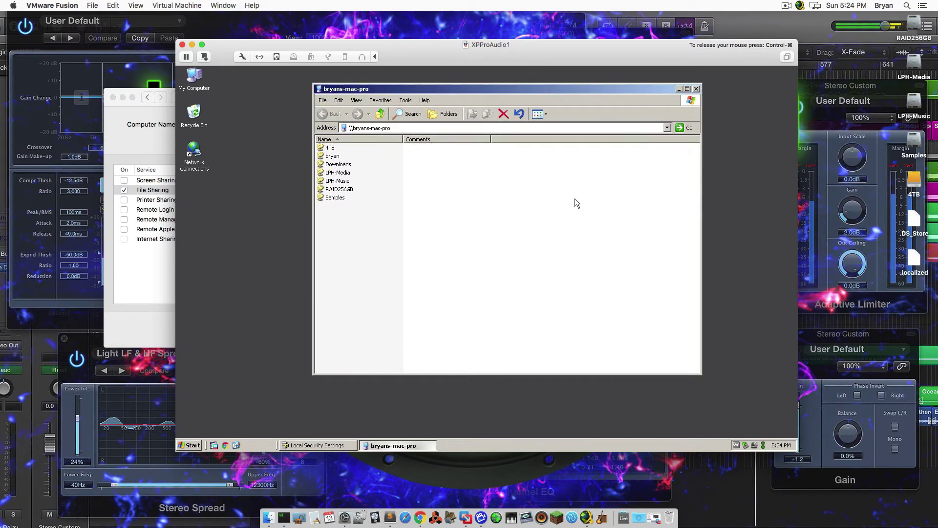